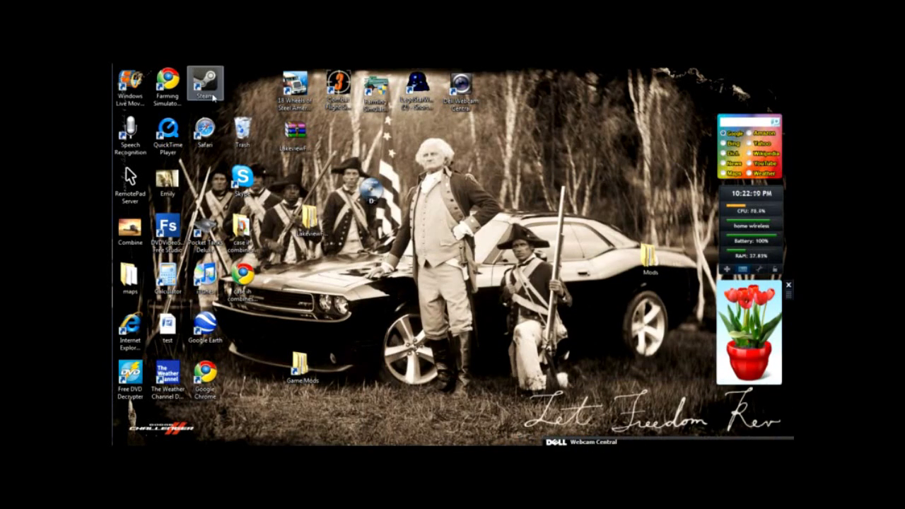
# Step: Launch Google Chrome from the desktop and select the current address bar URL
pyautogui.moveTo(115, 182)
pyautogui.click(126, 203)
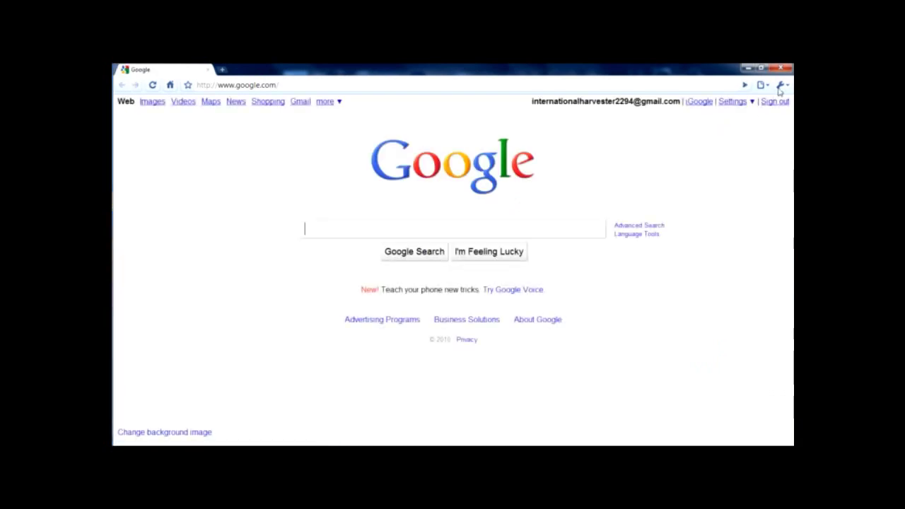
pyautogui.click(629, 85)
pyautogui.write('www.ls-uk.info')
pyautogui.press('Return')
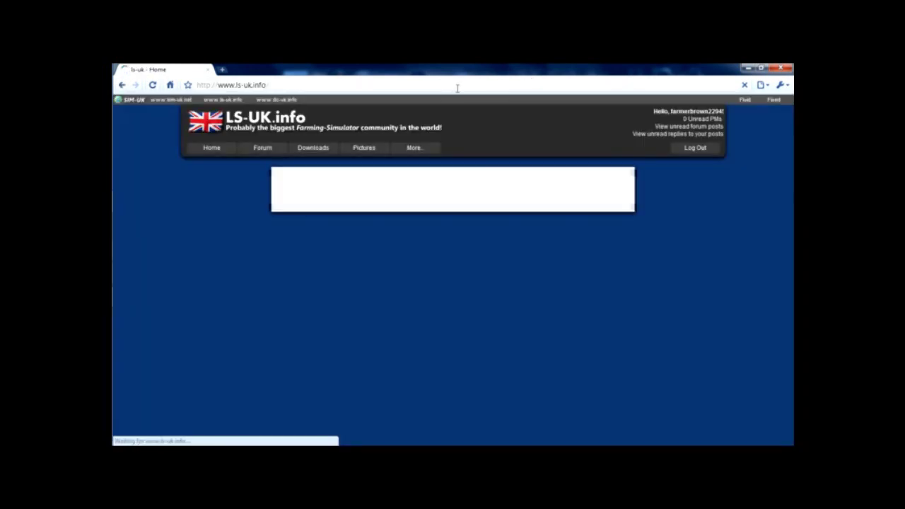
pyautogui.scroll(-2, 488, 265)
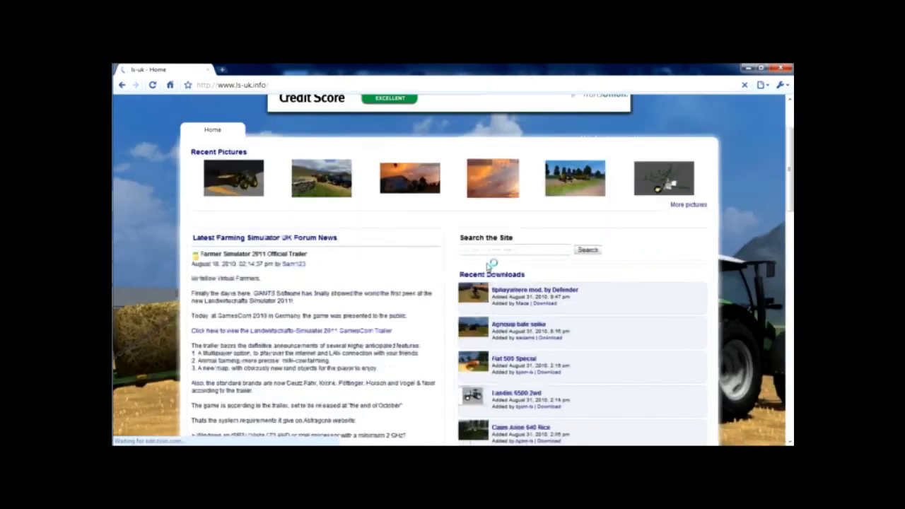
pyautogui.scroll(1, 325, 223)
pyautogui.scroll(1, 304, 184)
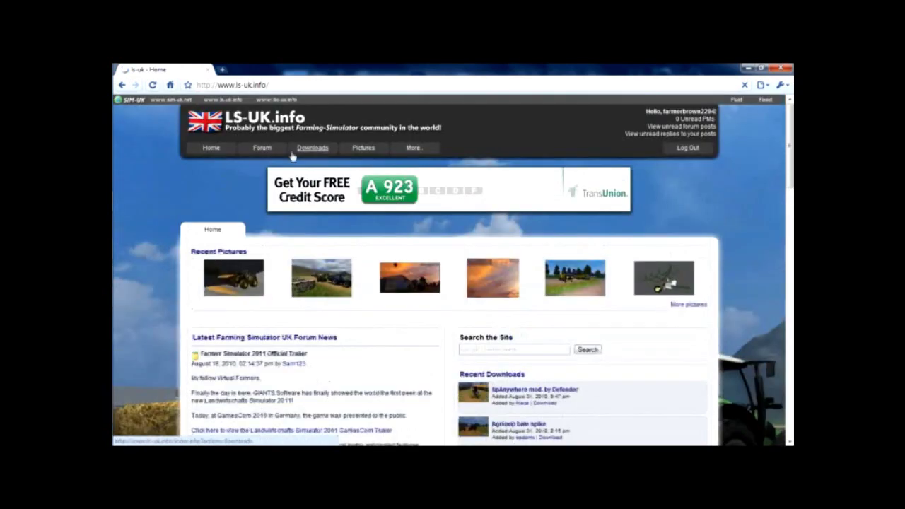
pyautogui.click(312, 149)
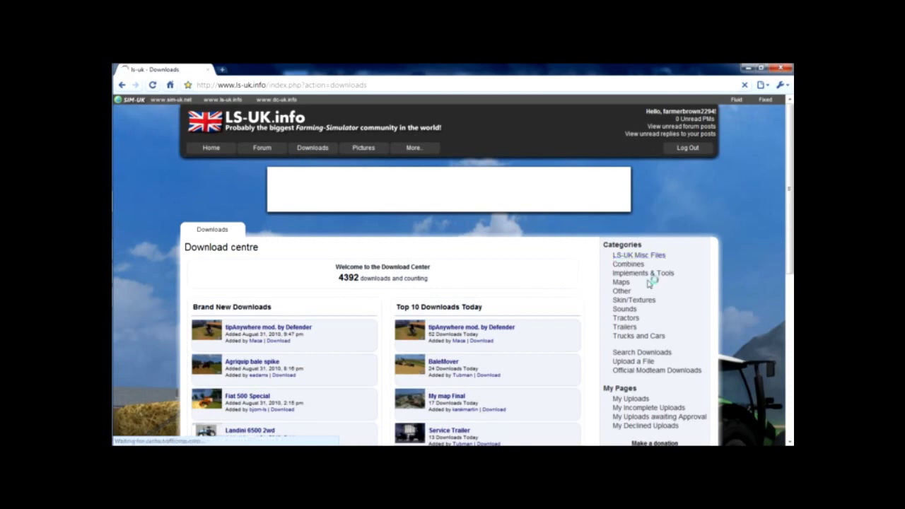
# Step: Browse the Tractors category and narrow the listing to Case mods
pyautogui.click(625, 318)
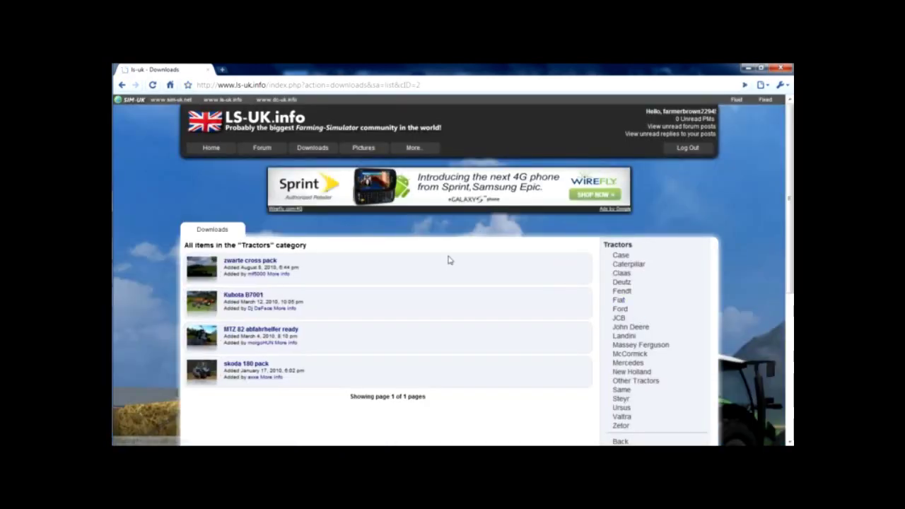
pyautogui.scroll(-2, 537, 311)
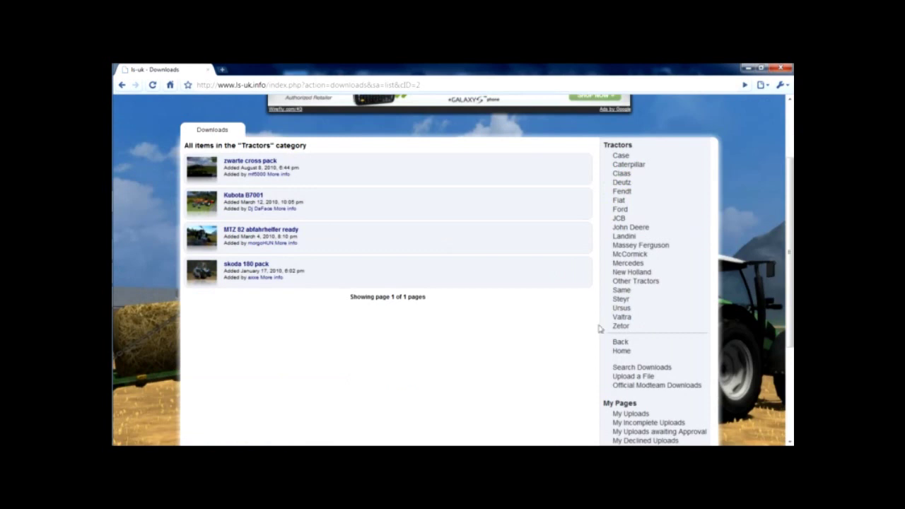
pyautogui.click(621, 155)
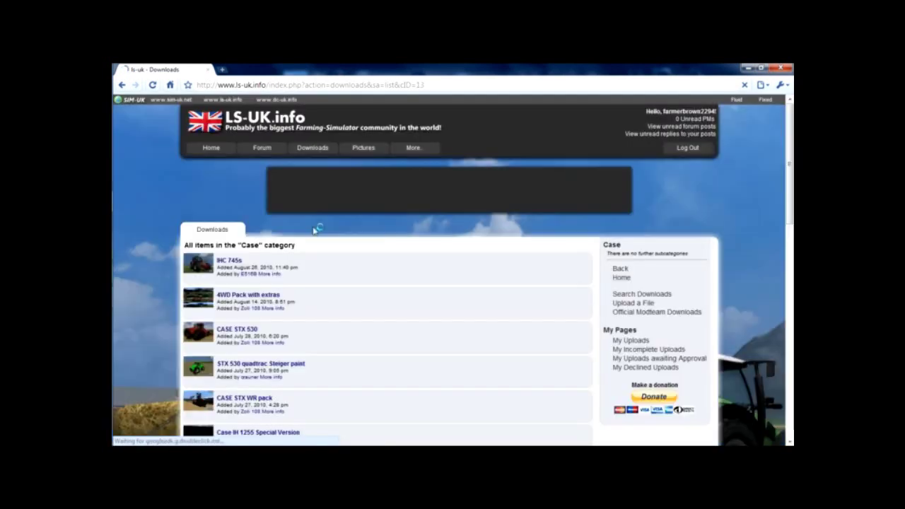
pyautogui.scroll(-1, 328, 269)
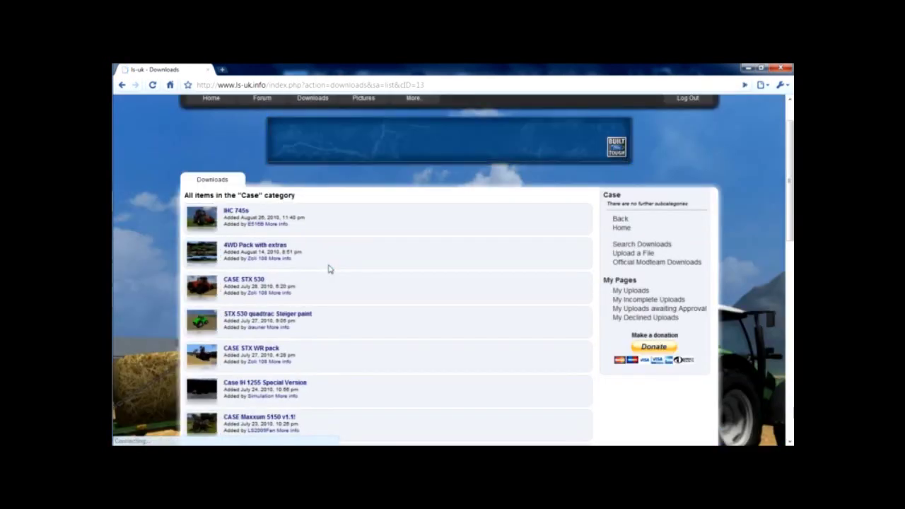
pyautogui.scroll(-1, 329, 268)
pyautogui.scroll(-1, 329, 269)
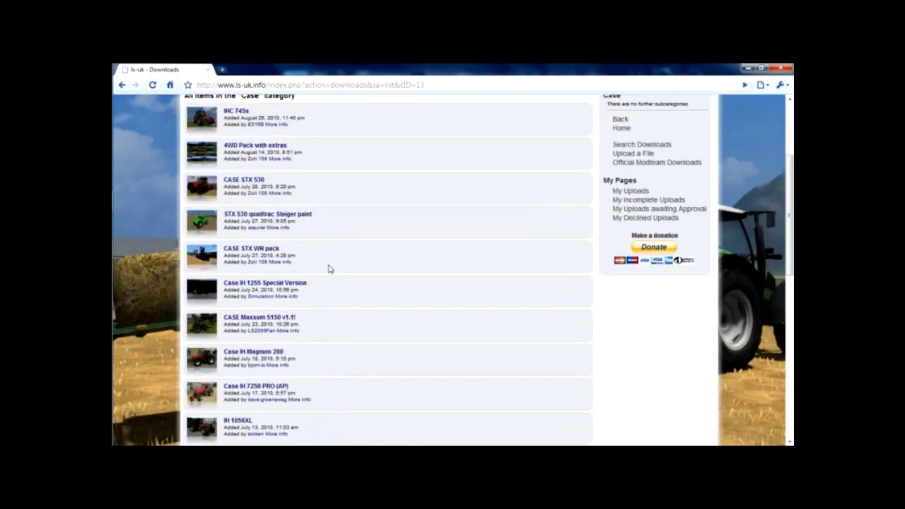
pyautogui.scroll(-1, 328, 268)
# Step: Open the Case IH Magnum 280 mod page, follow its third-party download link, and resize Chrome
pyautogui.click(271, 302)
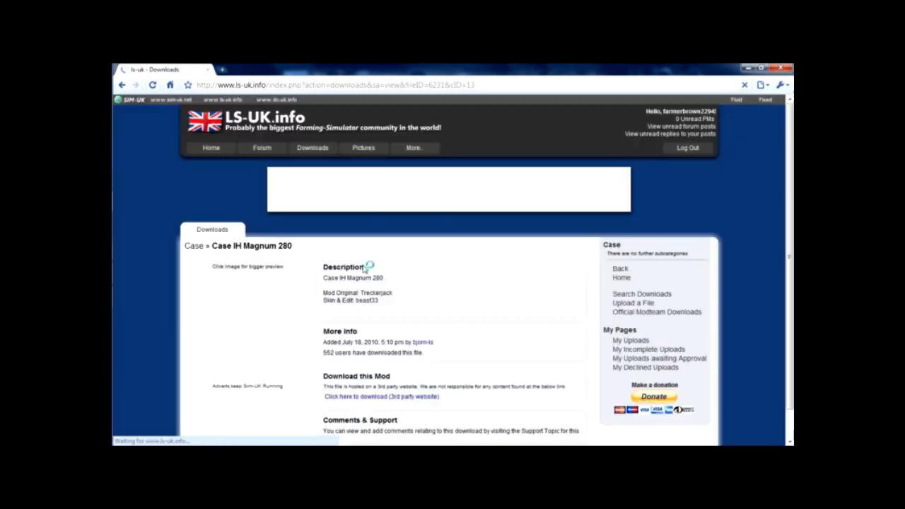
pyautogui.scroll(-1, 396, 269)
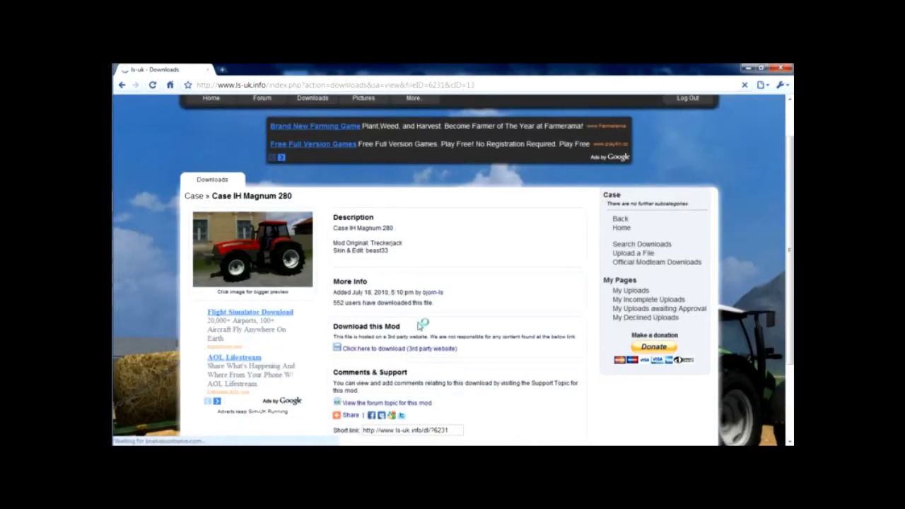
pyautogui.click(396, 349)
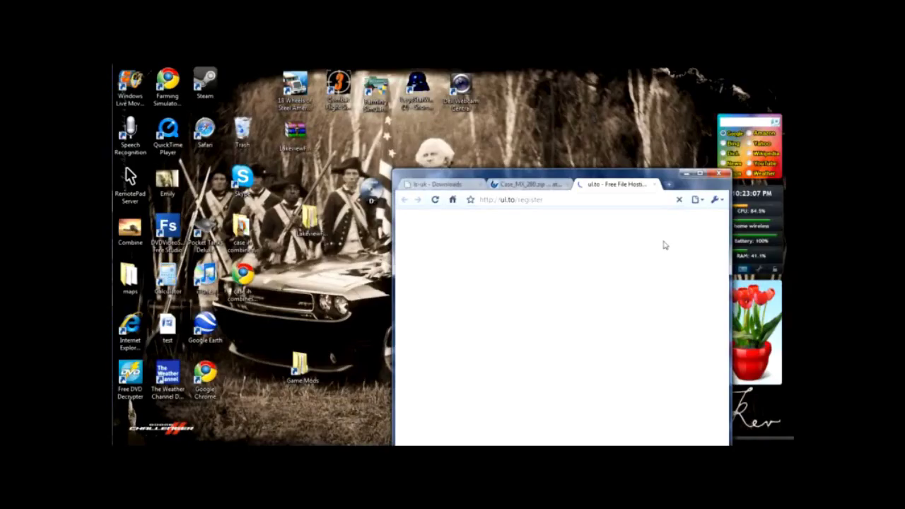
pyautogui.moveTo(434, 70); pyautogui.dragTo(778, 212)
# Step: Open Windows Explorer on Documents and enter the My Games folder
pyautogui.click(127, 78)
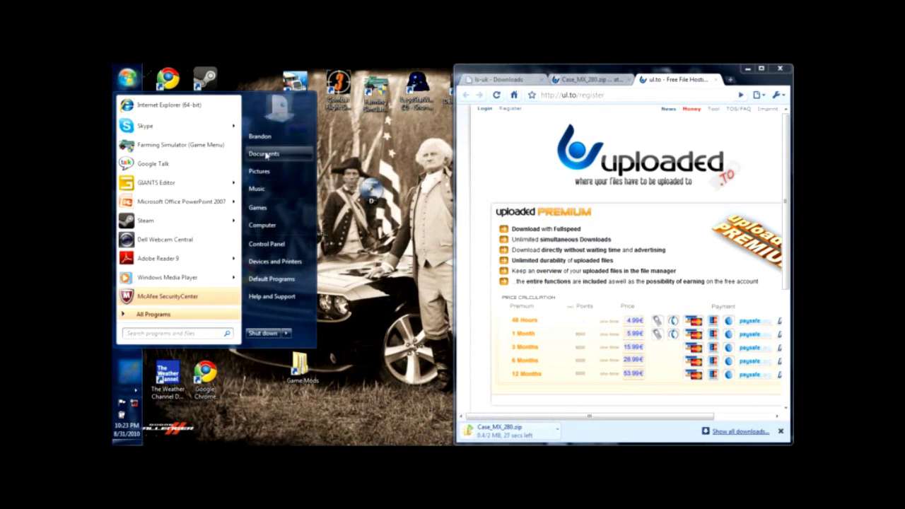
pyautogui.press('Escape')
pyautogui.press('super+e')
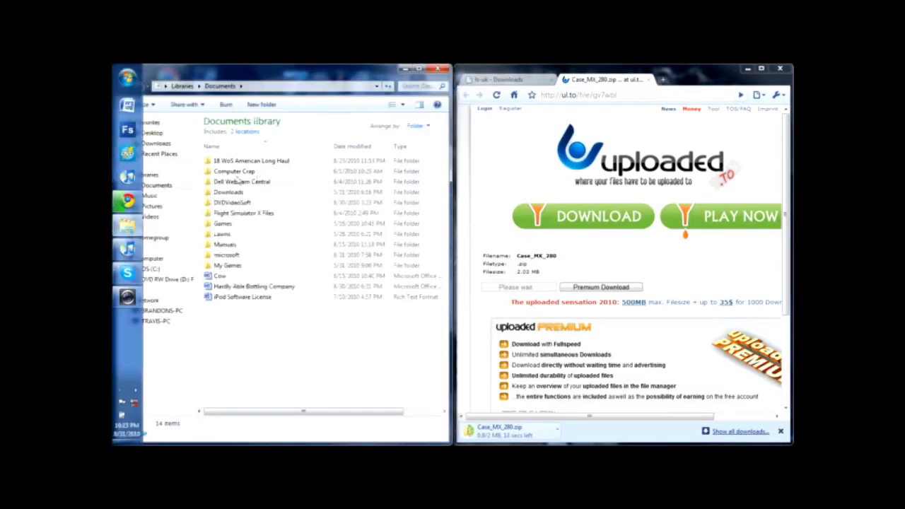
pyautogui.doubleClick(227, 266)
# Step: Open FarmingSimulator2009\mods and drag Case_MX_280.zip from Chrome into it
pyautogui.click(233, 161)
pyautogui.doubleClick(234, 161)
pyautogui.doubleClick(224, 161)
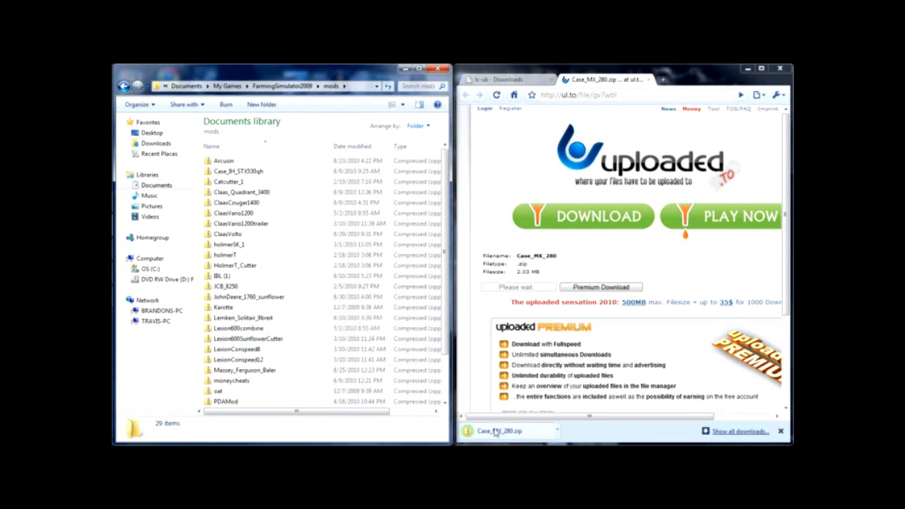
pyautogui.moveTo(500, 432); pyautogui.dragTo(345, 429)
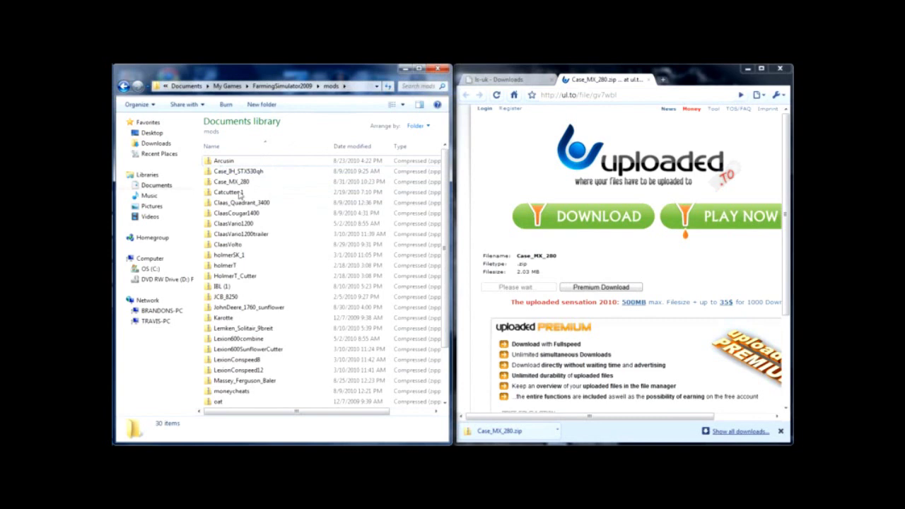
# Step: Select Case_MX_280 to confirm it is a 2.02 MB compressed folder dated 8/31/2010
pyautogui.click(242, 182)
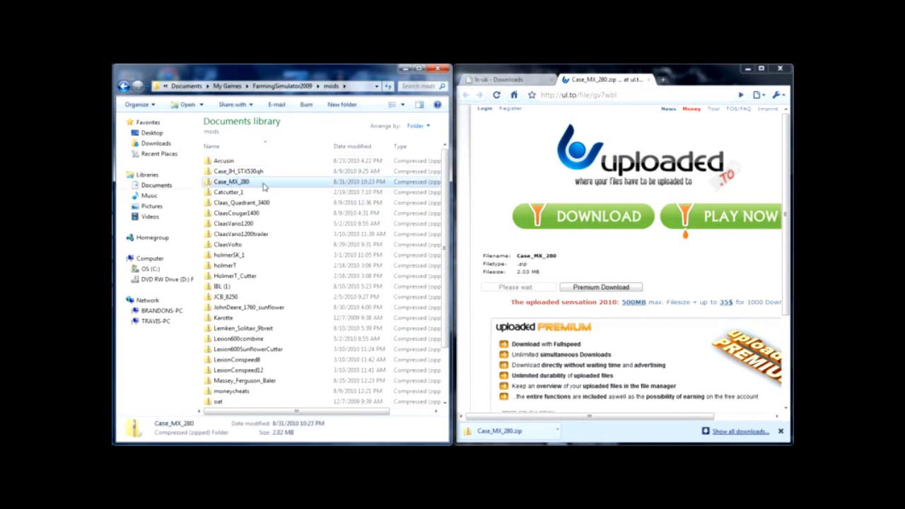